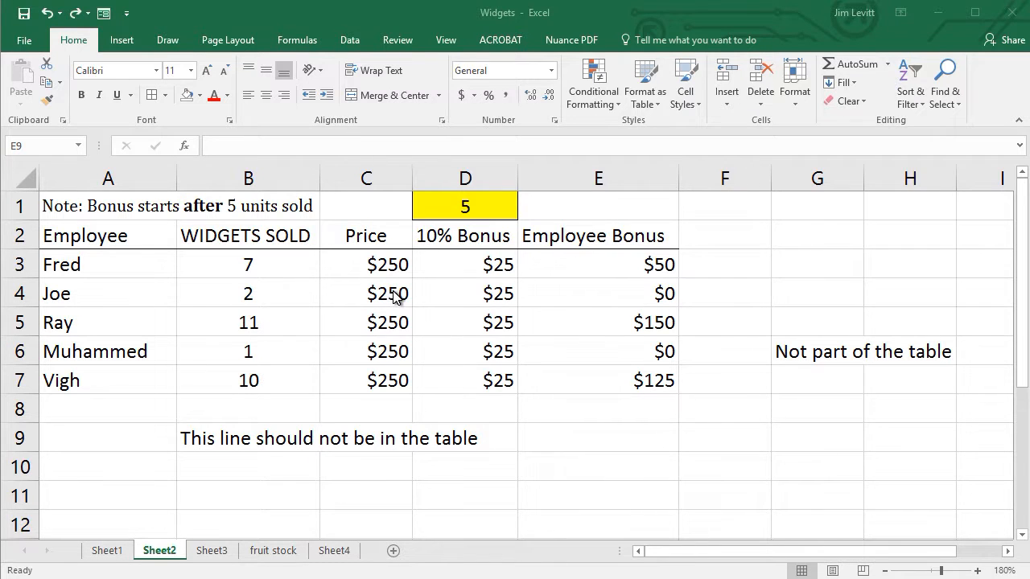
Step: Try formatting the auto-detected range A1:E7 as a table with headers in the second-row purple Medium style, and undo it
{"action": "left_click", "coordinate": [456, 293]}
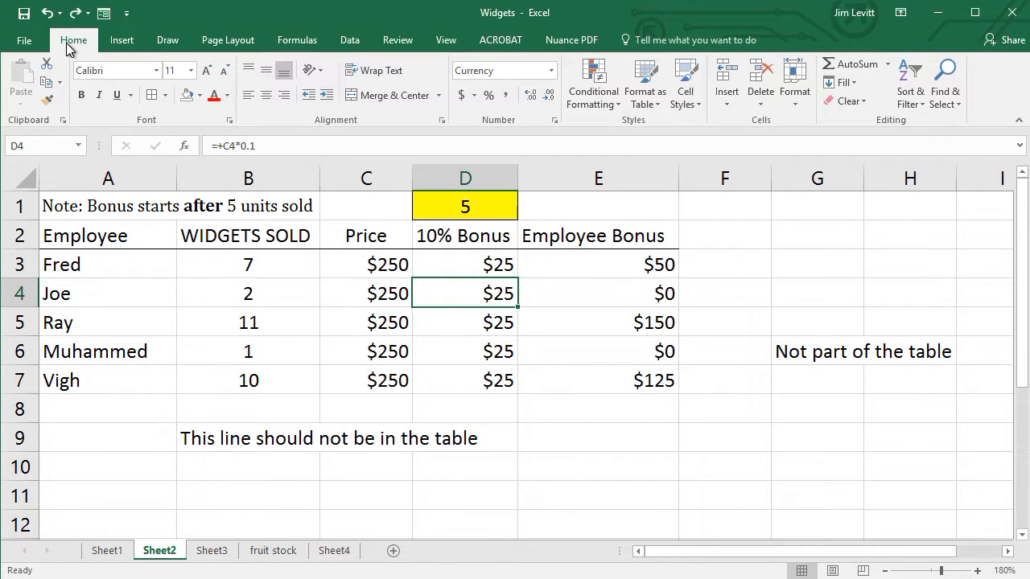
{"action": "left_click", "coordinate": [653, 92]}
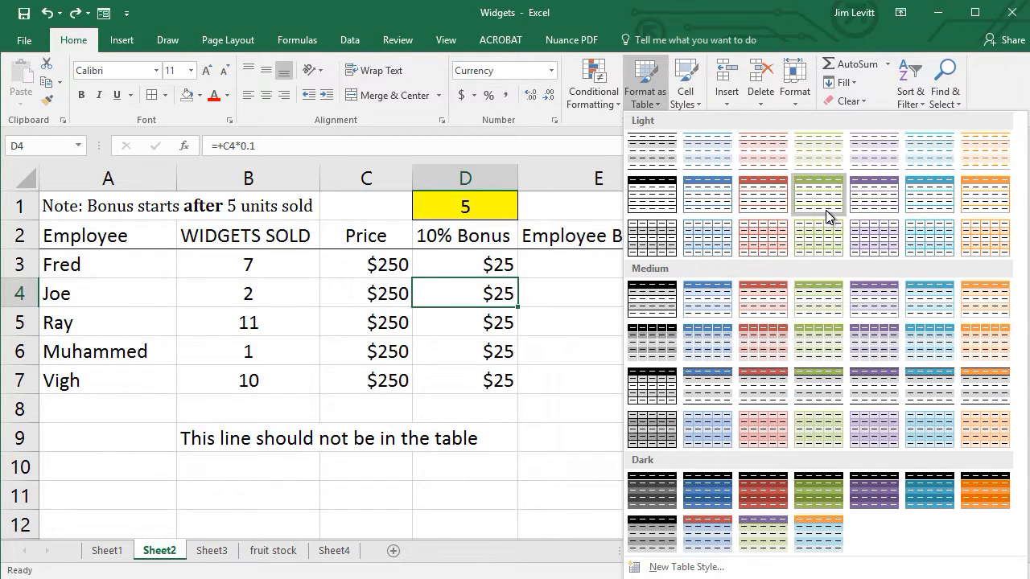
{"action": "left_click", "coordinate": [876, 347]}
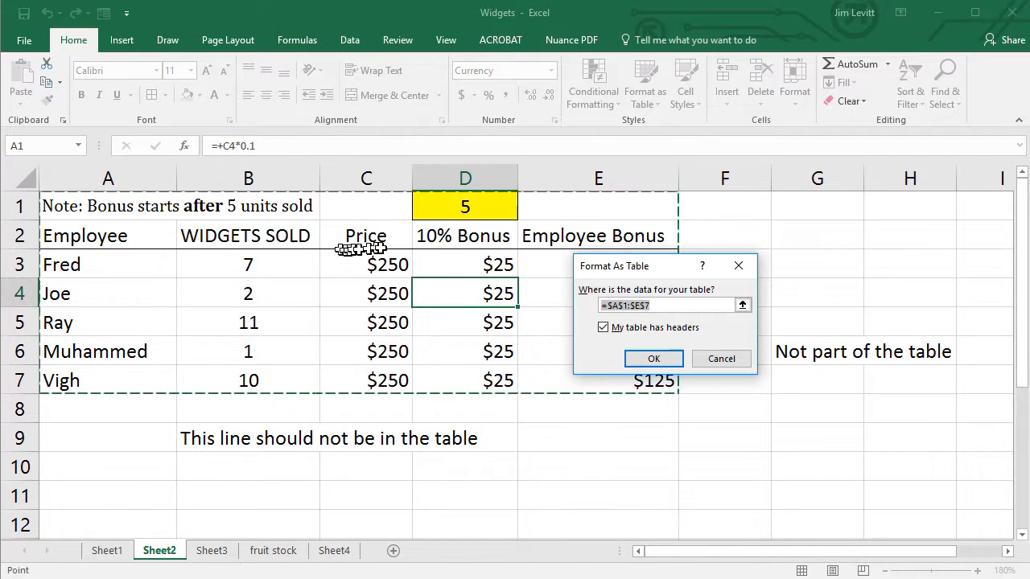
{"action": "left_click", "coordinate": [656, 359]}
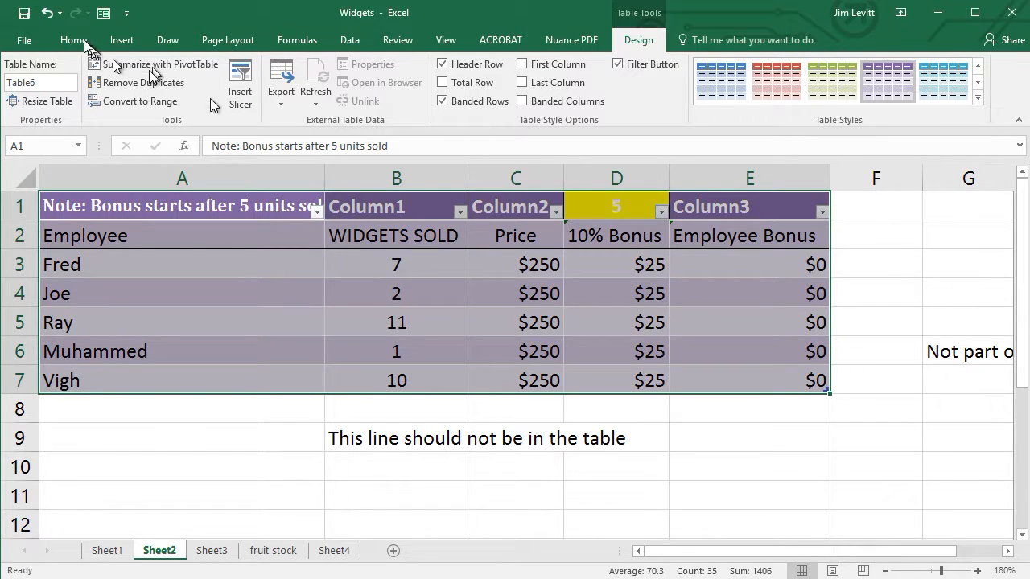
{"action": "left_click", "coordinate": [48, 13]}
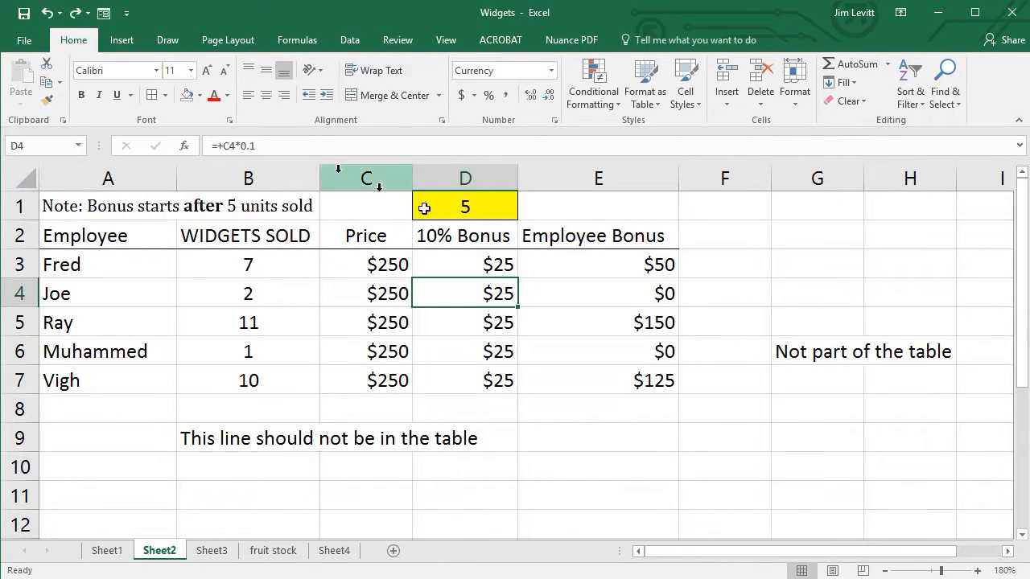
Step: Format the employee data as a table in the second-row green Medium style, correcting the range to A2:E7 and keeping headers
{"action": "left_click", "coordinate": [652, 95]}
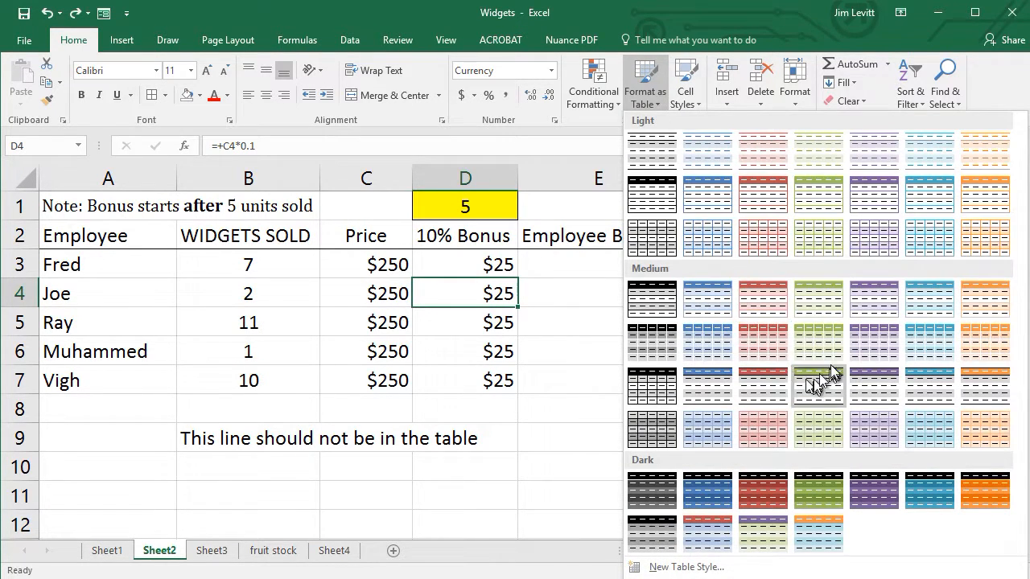
{"action": "left_click", "coordinate": [809, 342]}
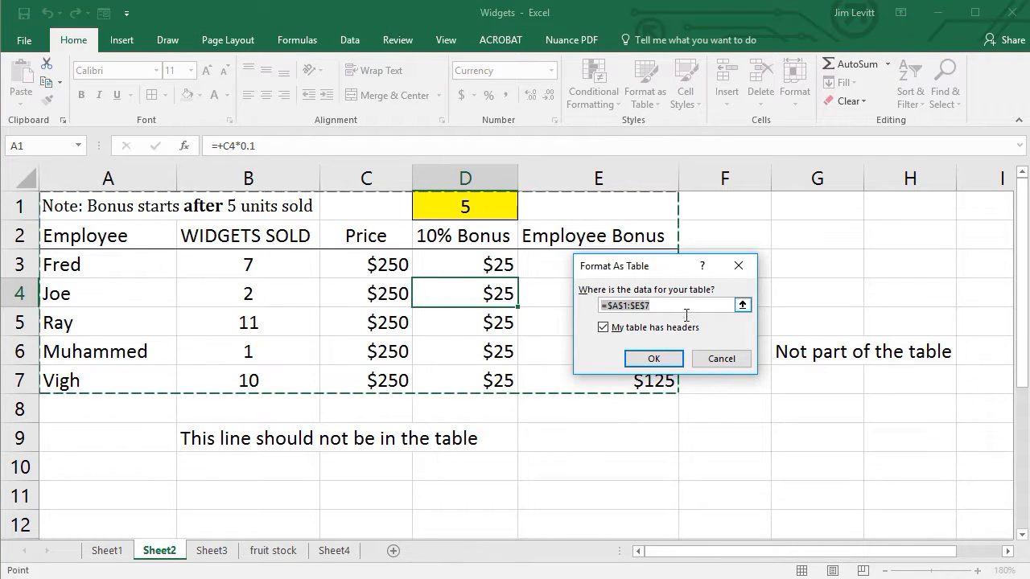
{"action": "left_click", "coordinate": [634, 308]}
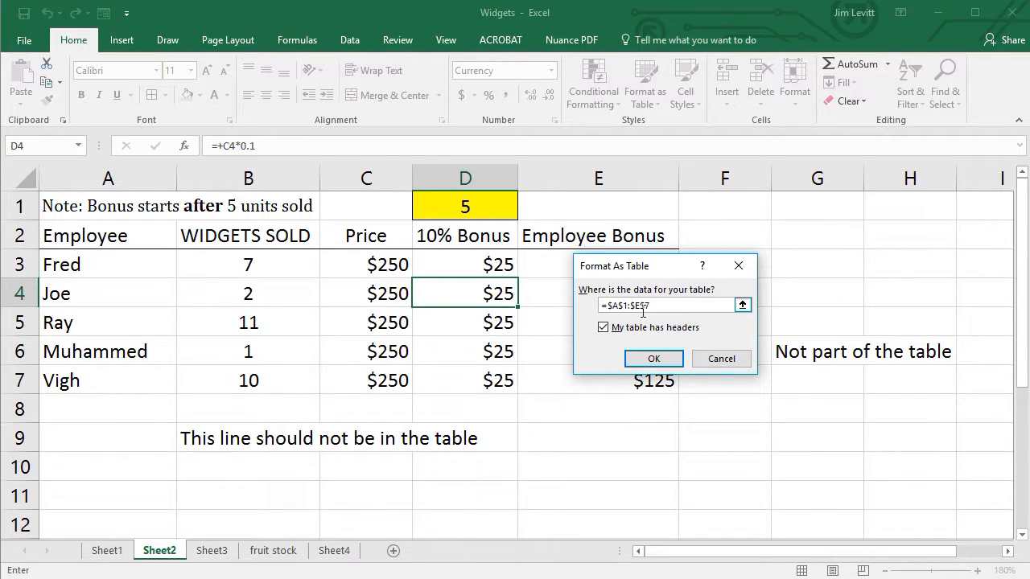
{"action": "key", "text": "Delete"}
{"action": "key", "text": "Delete"}
{"action": "type", "text": "2:"}
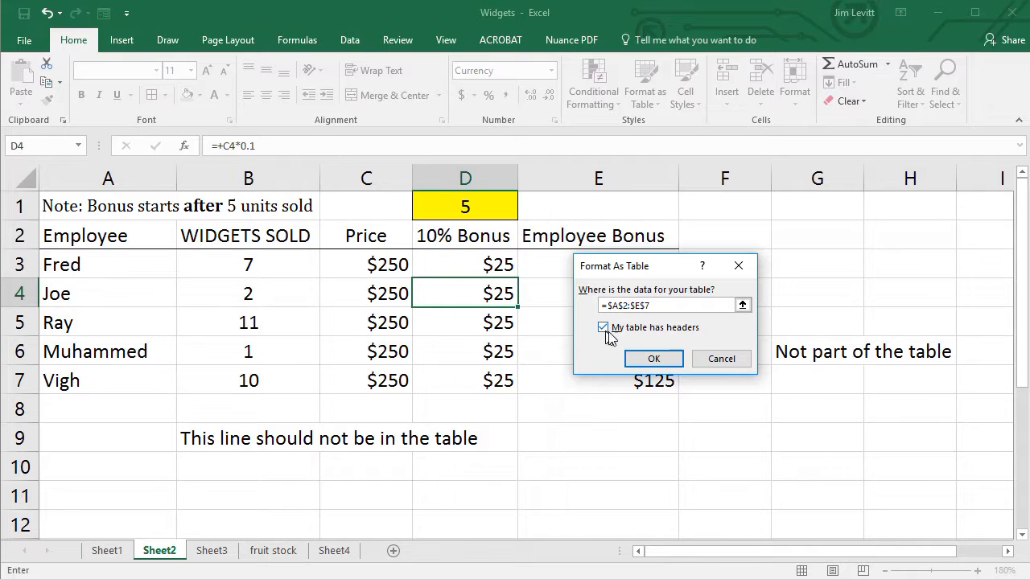
{"action": "left_click", "coordinate": [655, 356]}
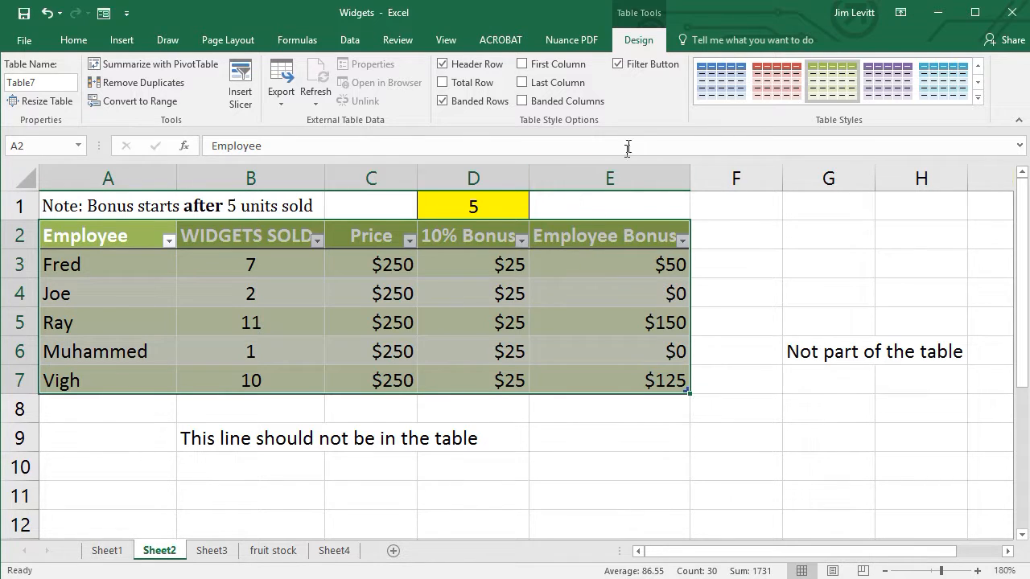
Step: Turn off the green table's filter buttons, and undo both that change and the table formatting
{"action": "left_click", "coordinate": [618, 65]}
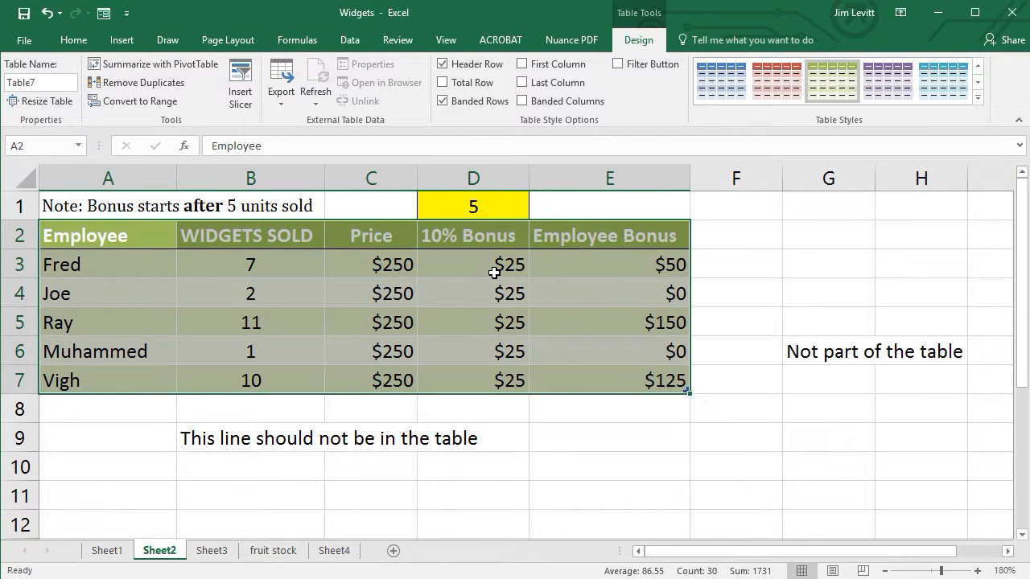
{"action": "left_click", "coordinate": [48, 14]}
{"action": "left_click", "coordinate": [49, 14]}
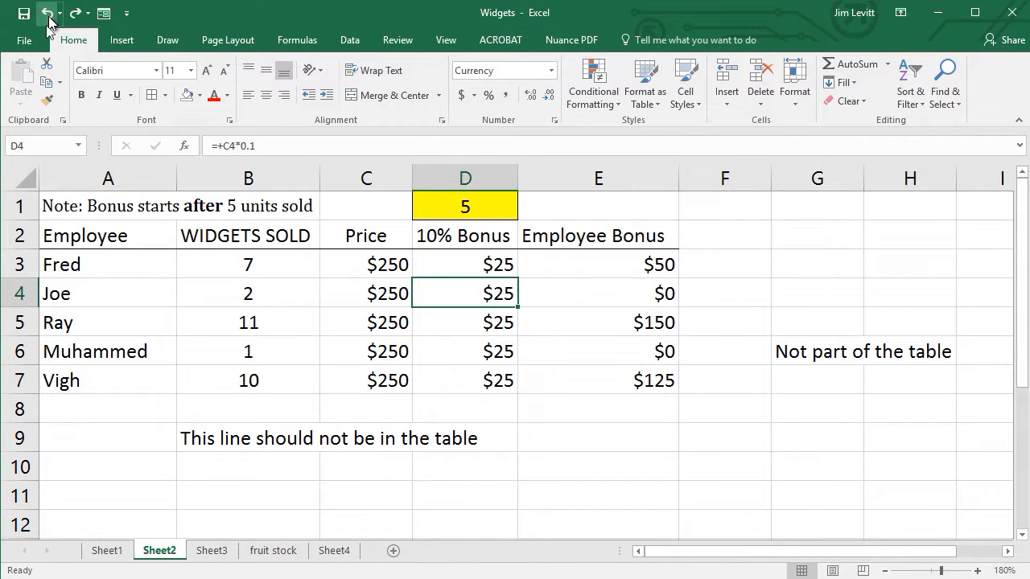
Step: Select A2:E7 and format it as a table with headers in the second-row black Medium style
{"action": "left_click", "coordinate": [346, 291]}
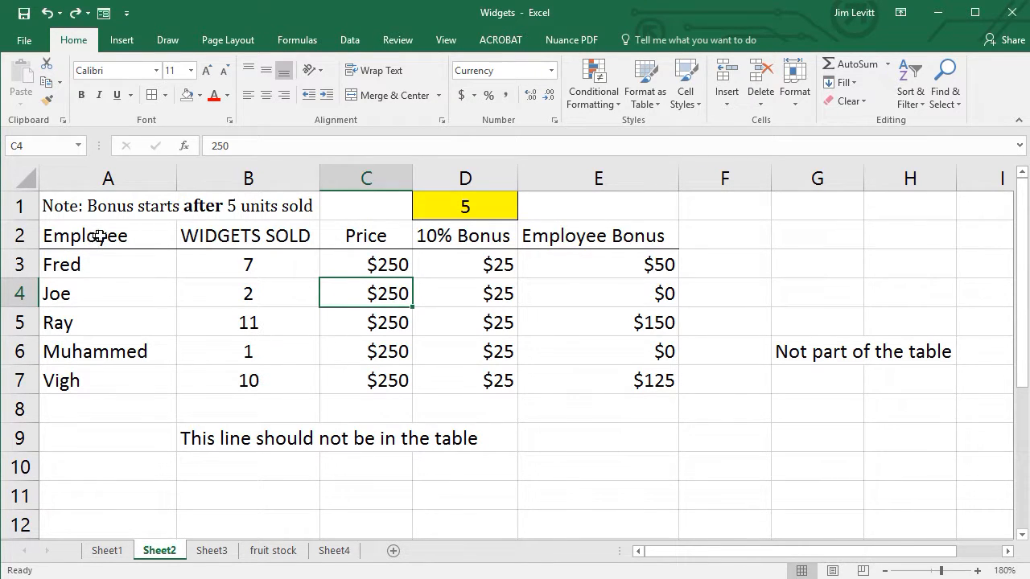
{"action": "left_click_drag", "start_coordinate": [100, 236], "coordinate": [584, 375]}
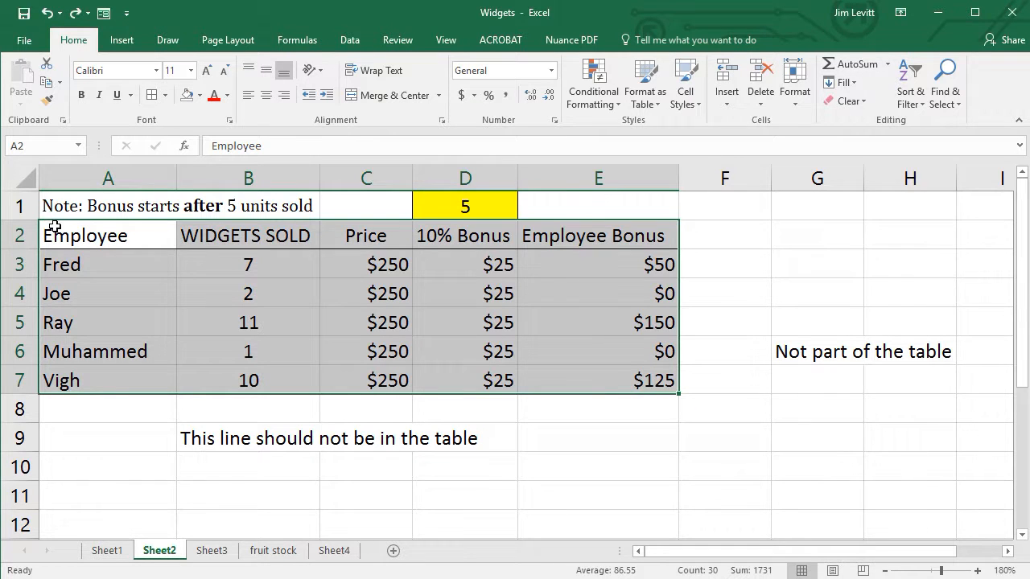
{"action": "left_click", "coordinate": [644, 93]}
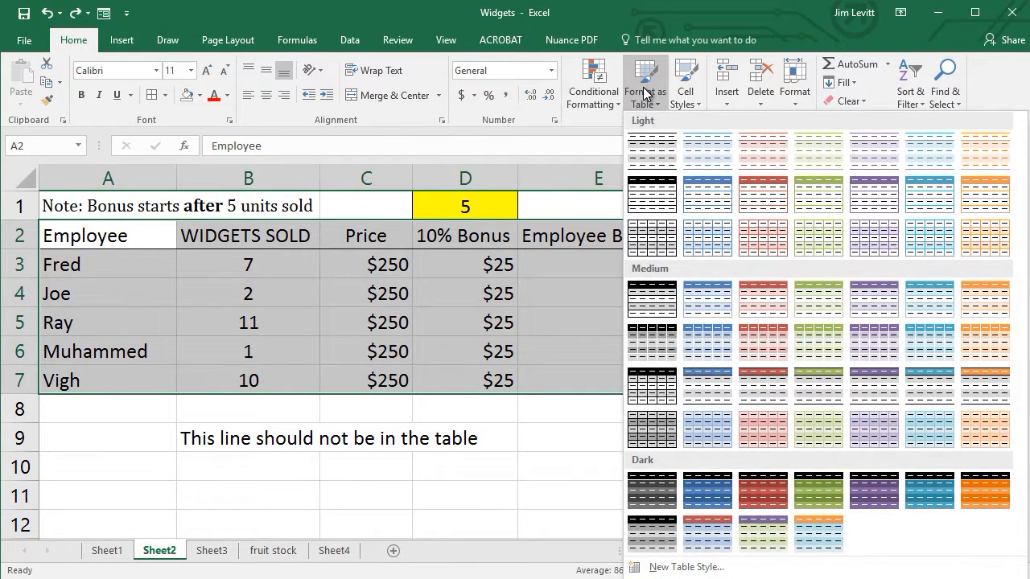
{"action": "left_click", "coordinate": [651, 356]}
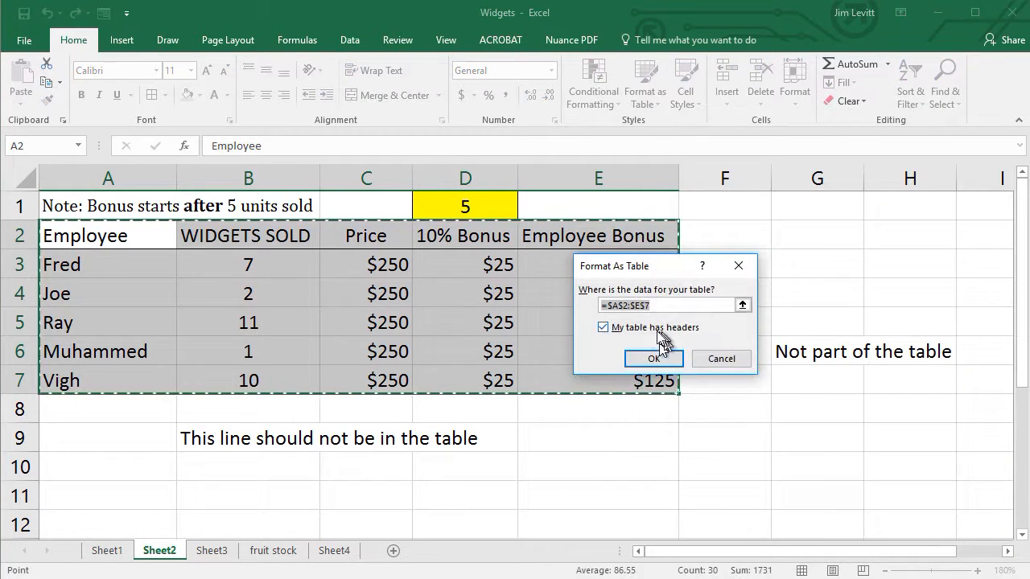
{"action": "left_click", "coordinate": [656, 362]}
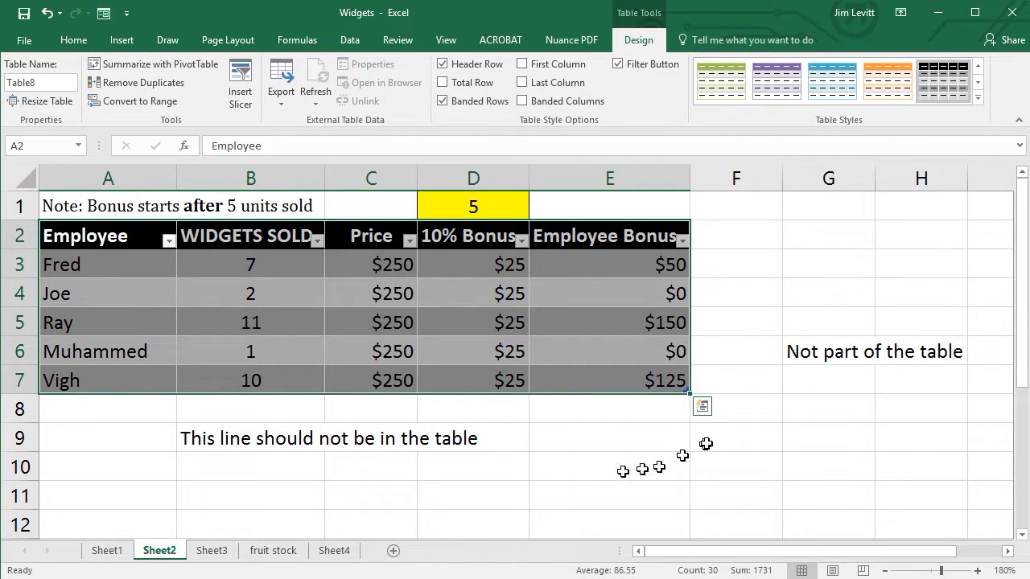
Step: Turn off the black table's filter buttons, and undo both that change and the table formatting
{"action": "left_click", "coordinate": [619, 65]}
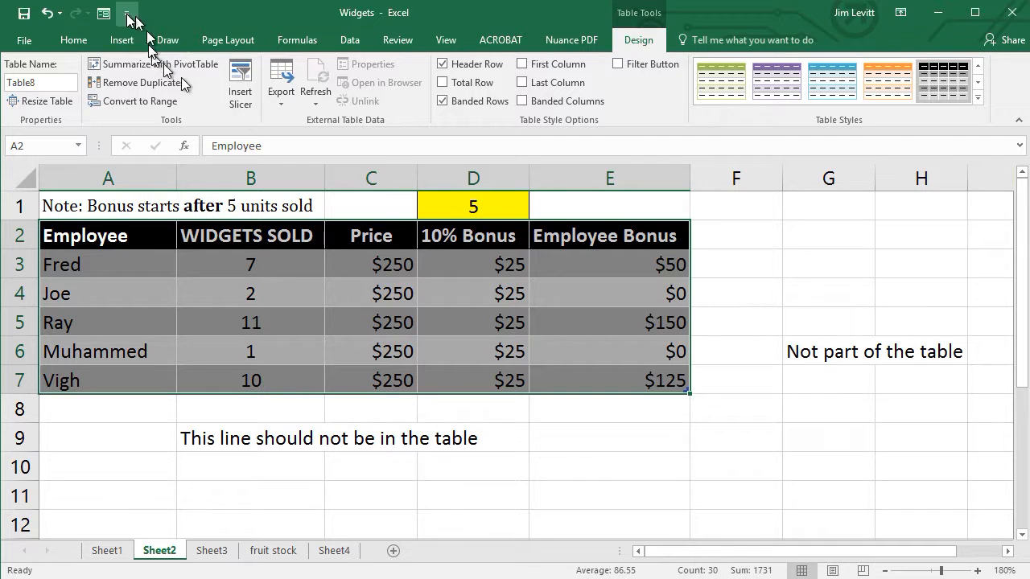
{"action": "left_click", "coordinate": [47, 13]}
{"action": "left_click", "coordinate": [47, 13]}
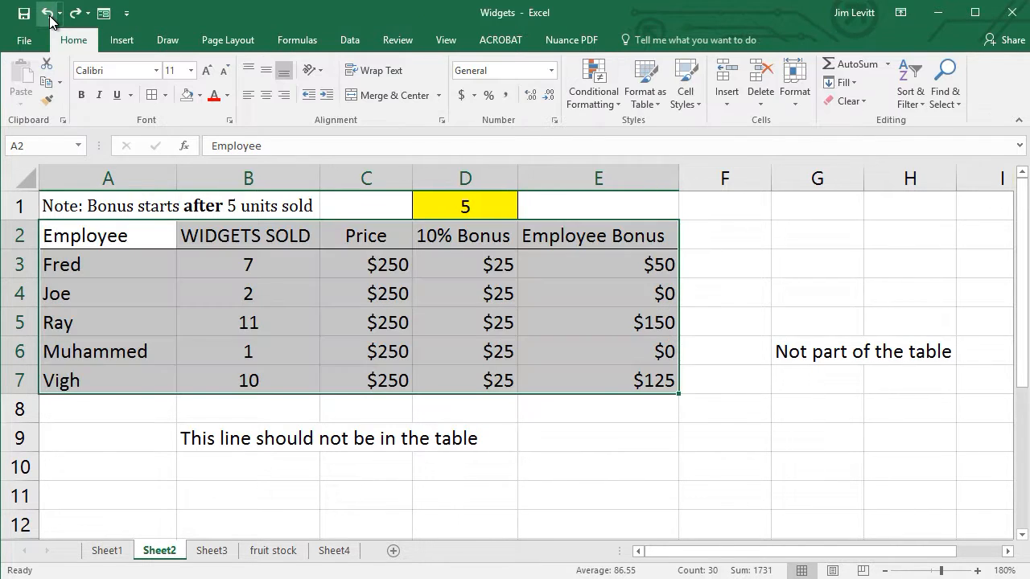
Step: Move the note "This line should not be in the table" to B8 and "Not part of the table" to F6
{"action": "left_click", "coordinate": [233, 439]}
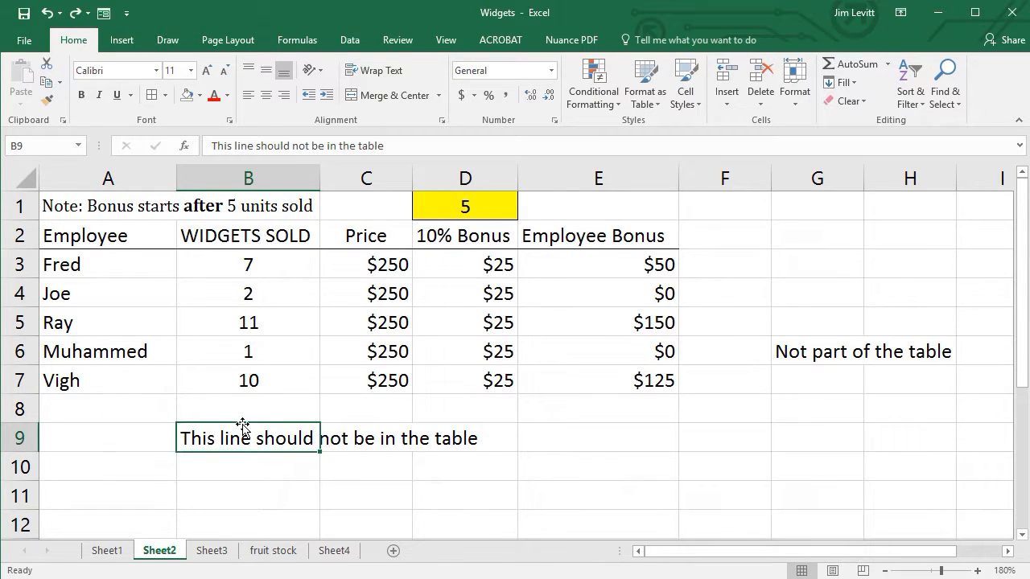
{"action": "left_click_drag", "start_coordinate": [242, 424], "coordinate": [242, 408]}
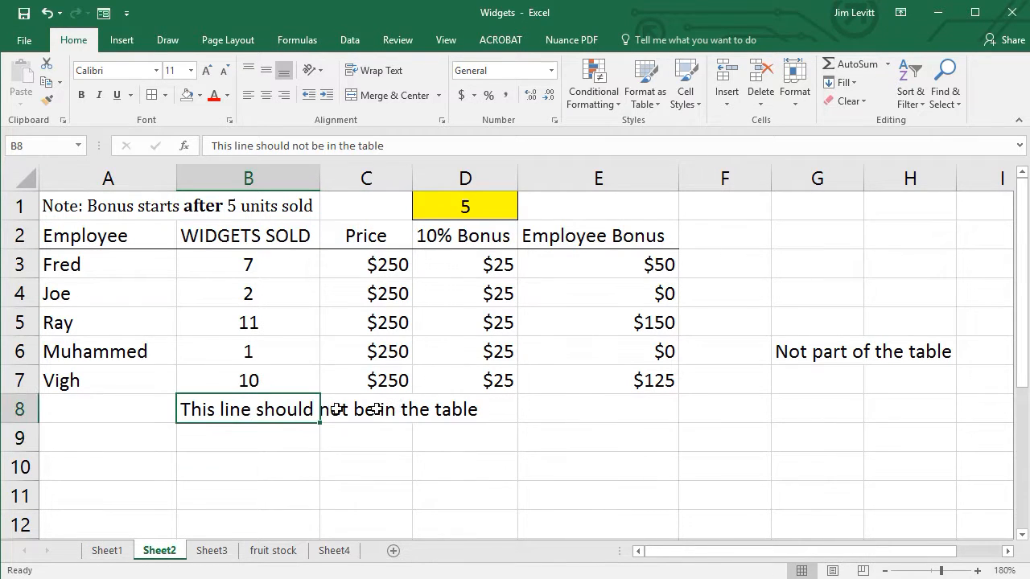
{"action": "left_click", "coordinate": [814, 354]}
{"action": "left_click_drag", "start_coordinate": [810, 336], "coordinate": [739, 339]}
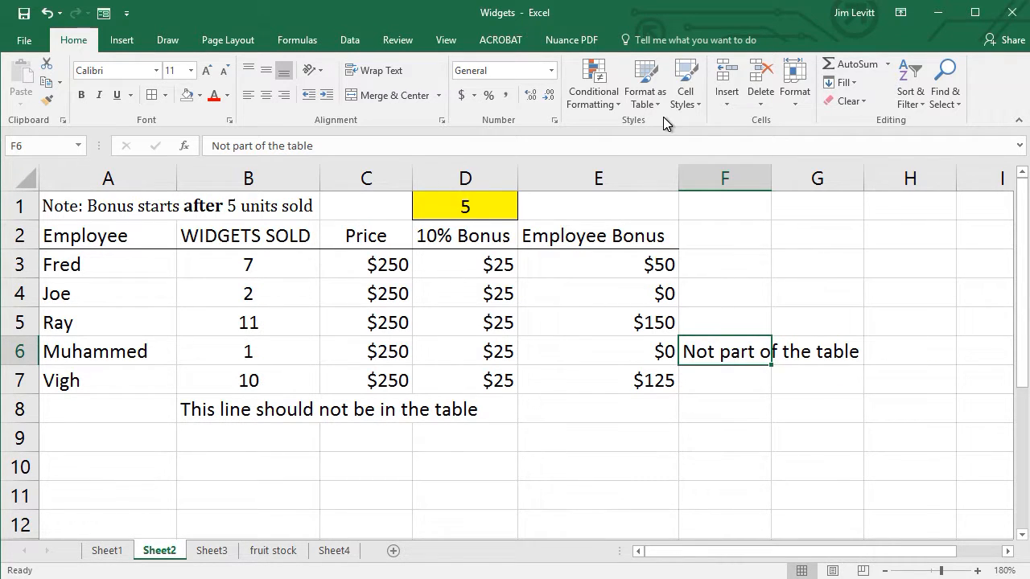
Step: Try formatting the auto-detected range A1:F8 as a table in the second-row blue Medium style, and undo it
{"action": "left_click", "coordinate": [394, 298]}
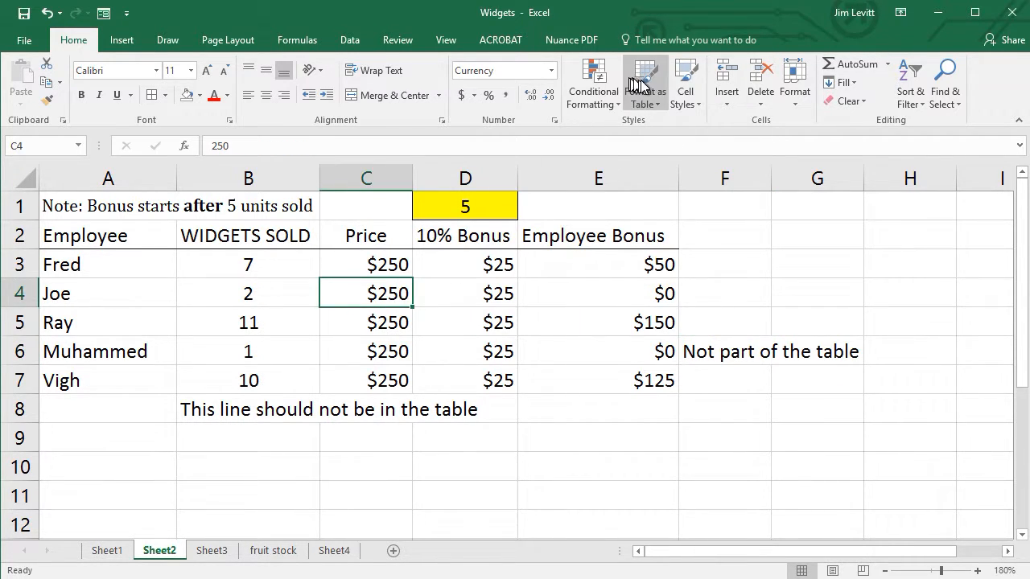
{"action": "left_click", "coordinate": [645, 86]}
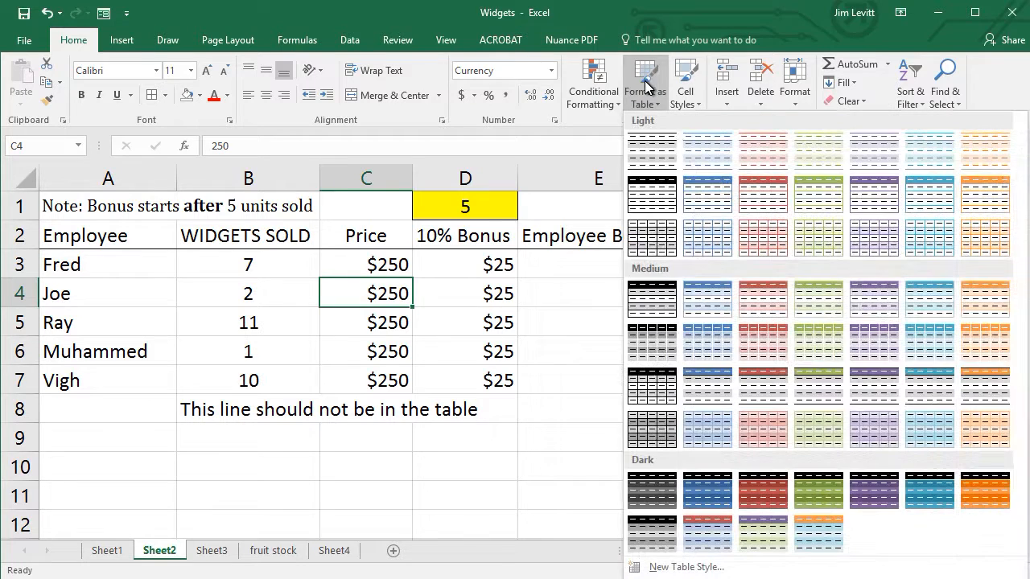
{"action": "left_click", "coordinate": [708, 342]}
{"action": "left_click", "coordinate": [654, 358]}
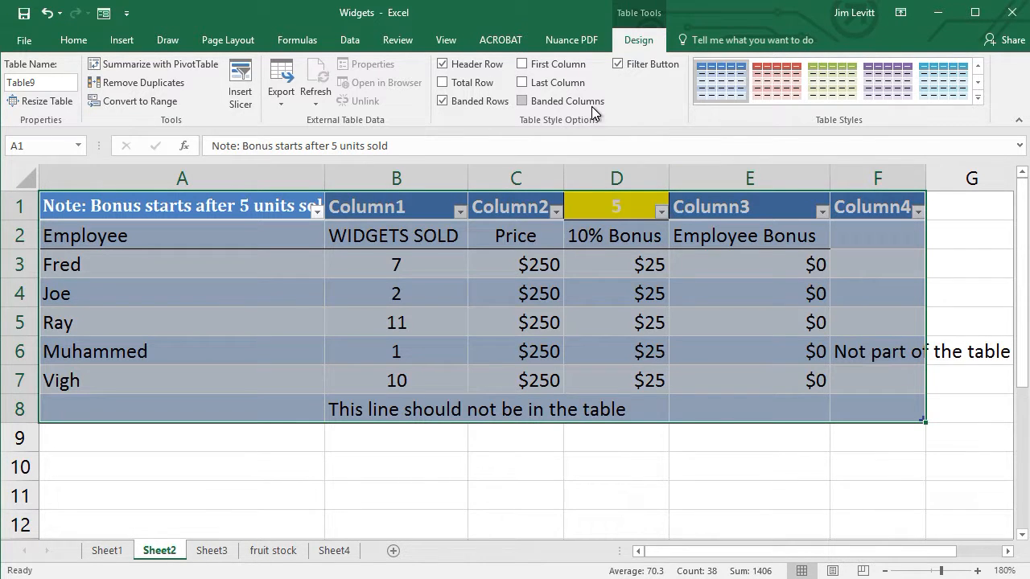
{"action": "left_click", "coordinate": [48, 17]}
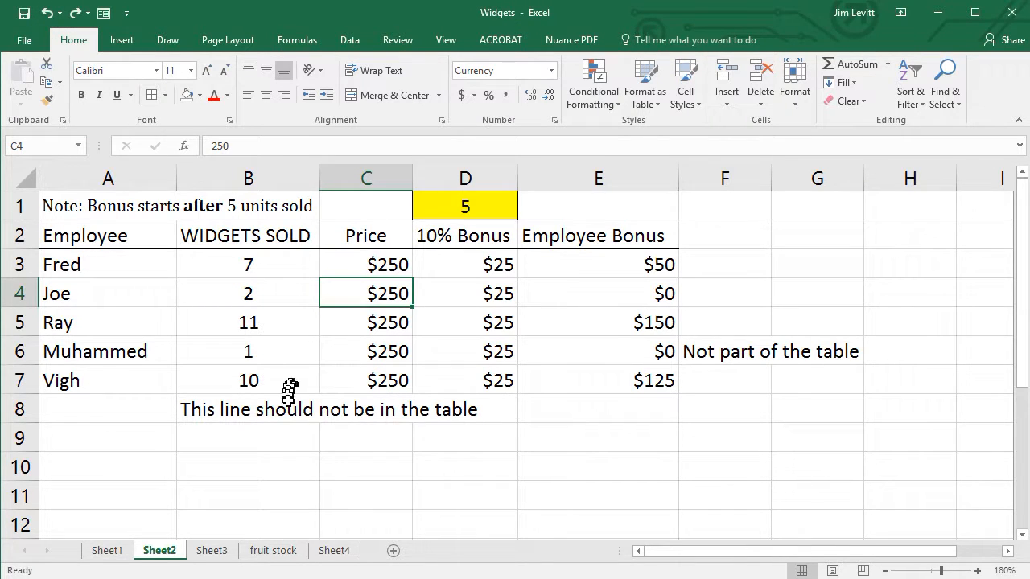
Step: Move the note below the employee data to B10 and the note beside it to G6
{"action": "left_click", "coordinate": [288, 411]}
{"action": "left_click_drag", "start_coordinate": [288, 394], "coordinate": [288, 466]}
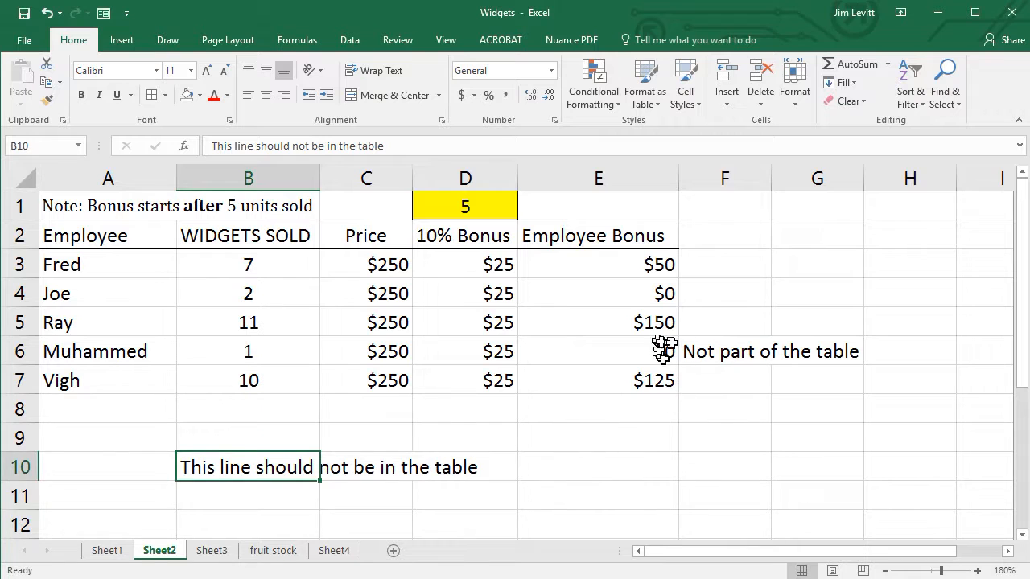
{"action": "left_click", "coordinate": [708, 350]}
{"action": "left_click_drag", "start_coordinate": [723, 337], "coordinate": [808, 344]}
Step: Move the employee data A2:E7 down one row to A3:E8, leaving row 2 blank beneath the bonus note
{"action": "left_click_drag", "start_coordinate": [84, 236], "coordinate": [662, 368]}
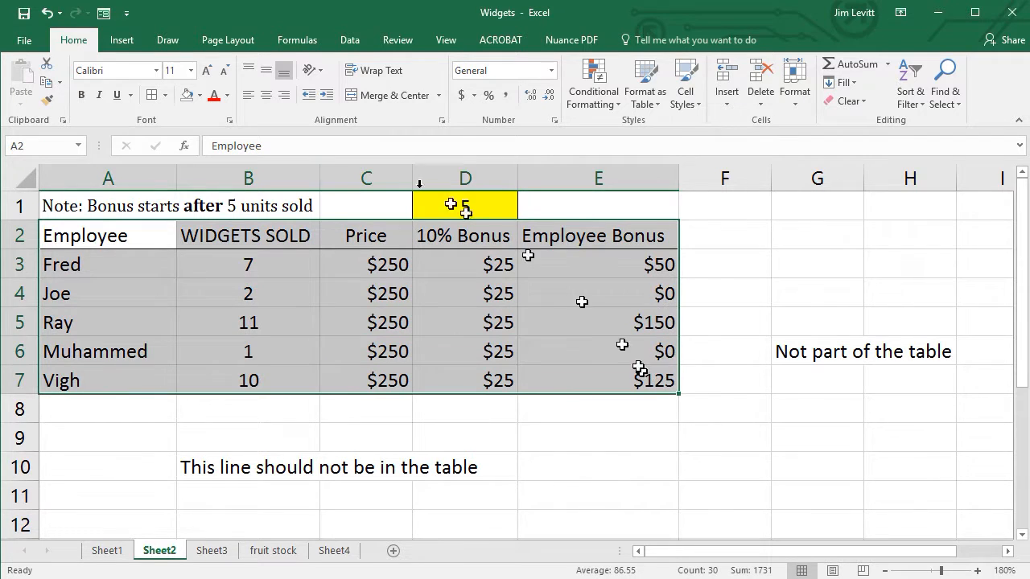
{"action": "left_click_drag", "start_coordinate": [369, 226], "coordinate": [376, 265]}
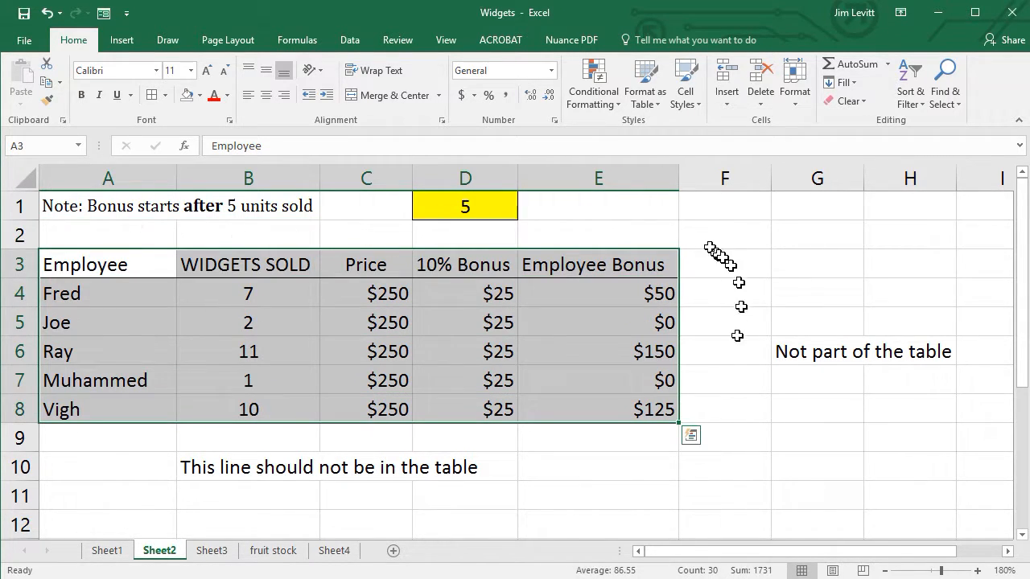
{"action": "left_click", "coordinate": [662, 494]}
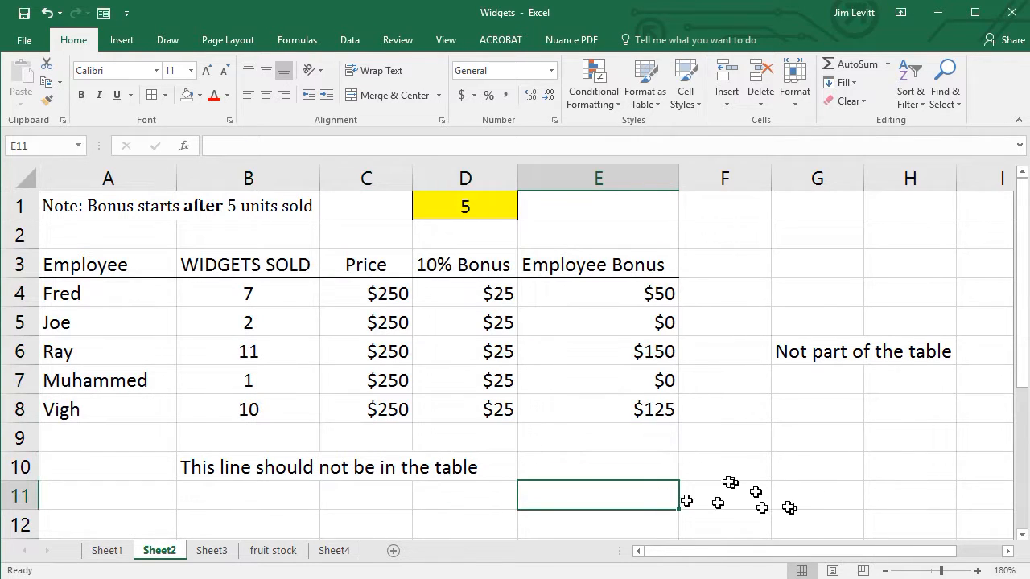
Step: Format A3:E8 as a table with headers in the fourth-row blue Medium style, and turn off its filter buttons
{"action": "left_click", "coordinate": [391, 354]}
{"action": "left_click", "coordinate": [658, 84]}
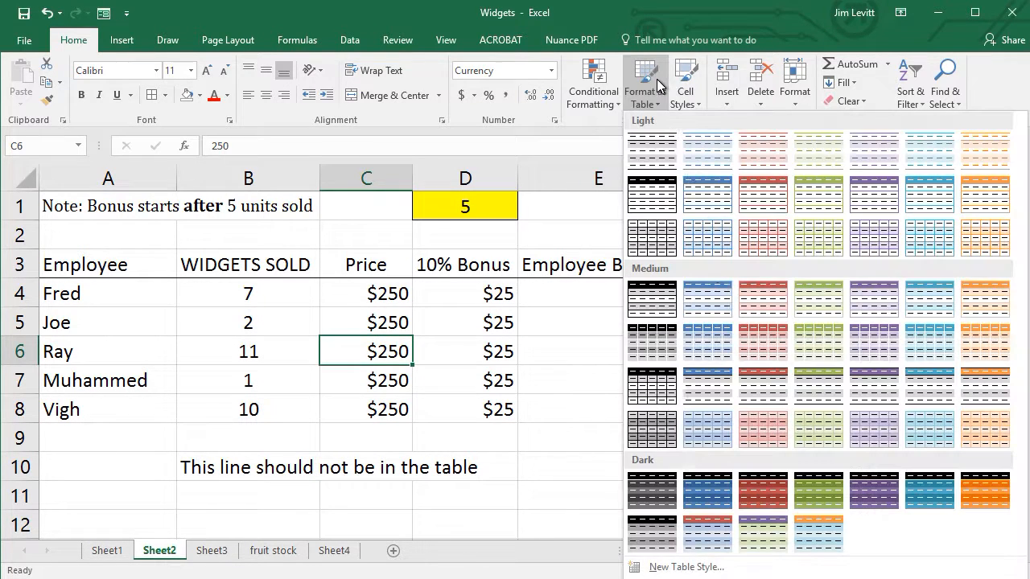
{"action": "left_click", "coordinate": [715, 425]}
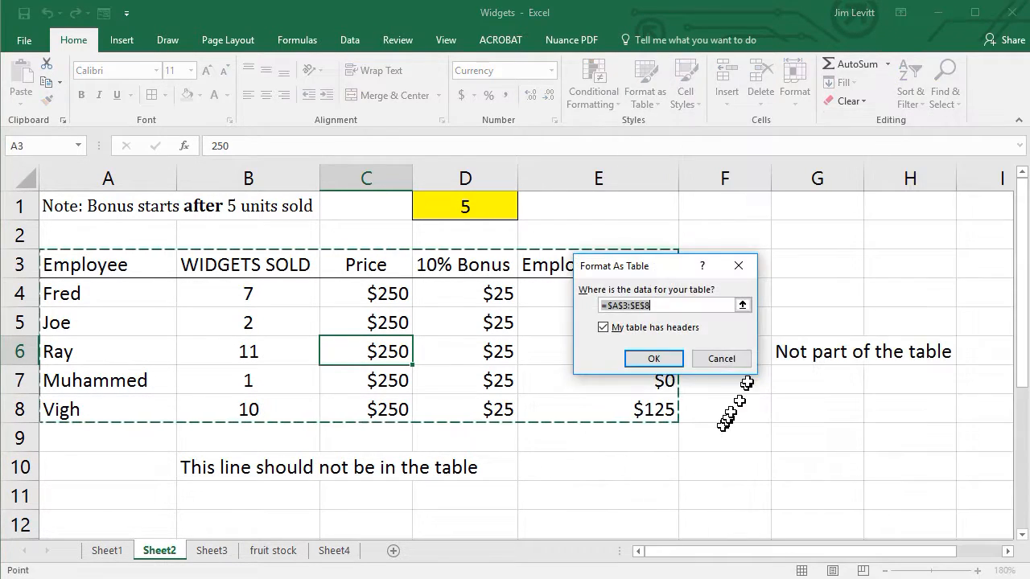
{"action": "left_click", "coordinate": [653, 358]}
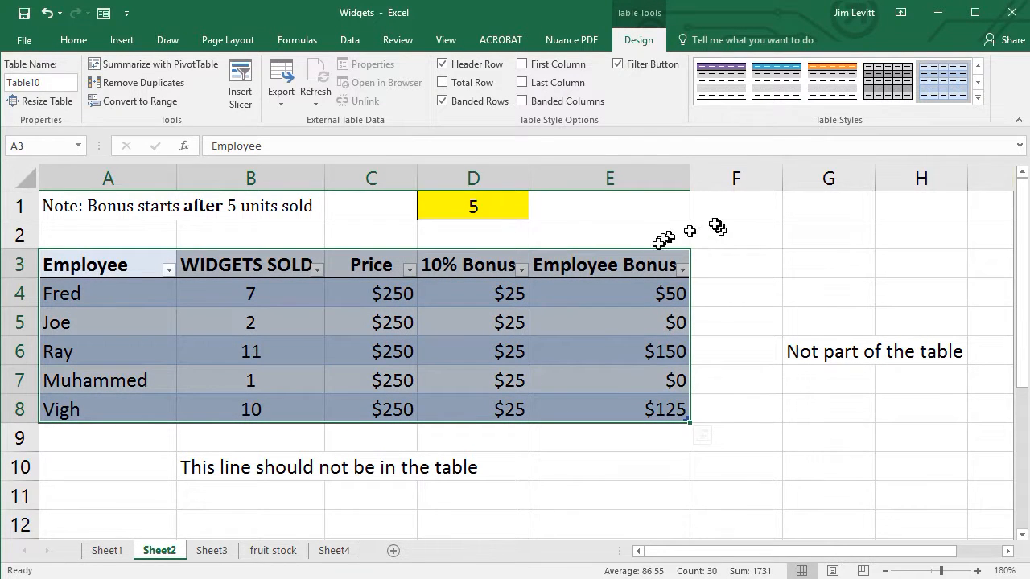
{"action": "left_click", "coordinate": [620, 71]}
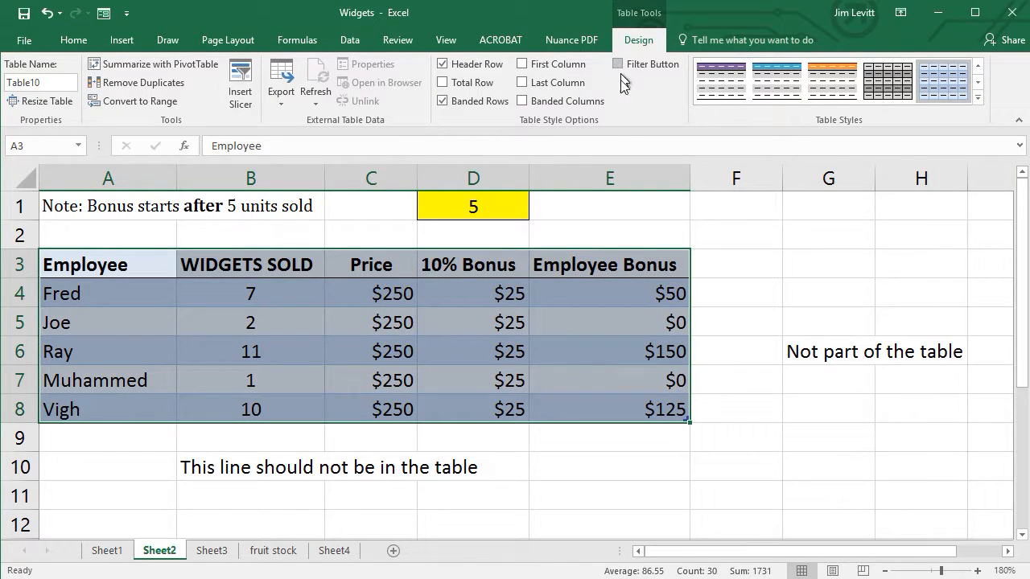